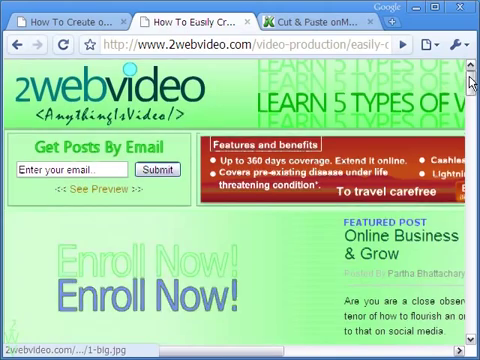
left_click_drag(470, 84, 471, 112)
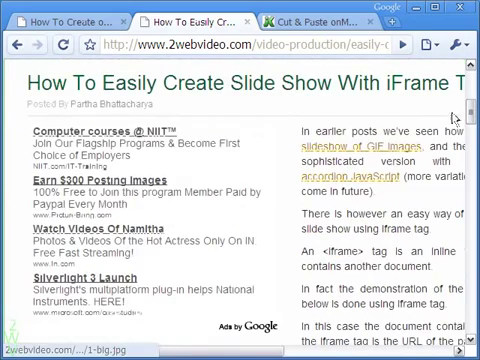
left_click_drag(226, 350, 244, 352)
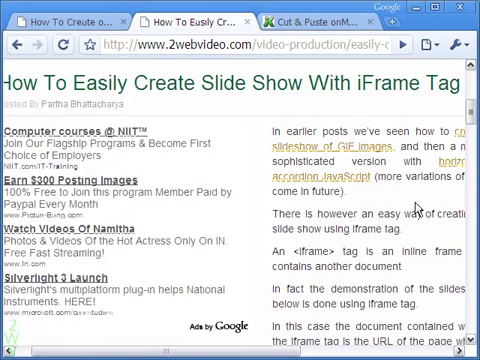
left_click_drag(470, 116, 470, 154)
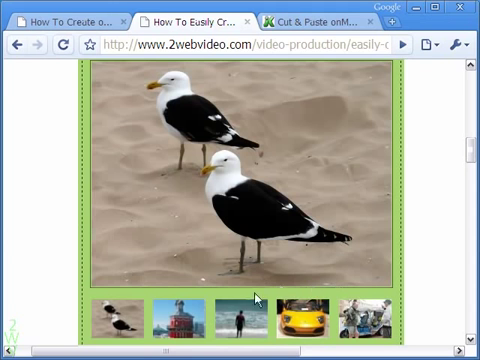
- Preview the beach, clock tower and vehicle photos via the slideshow thumbnails
left_click(239, 317)
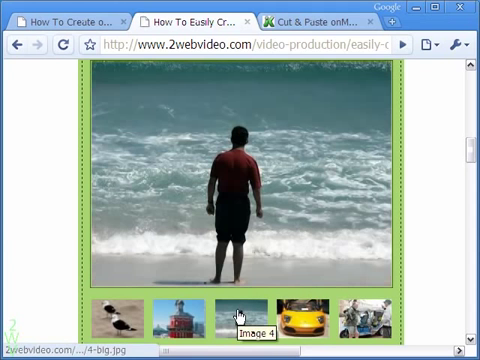
left_click(181, 317)
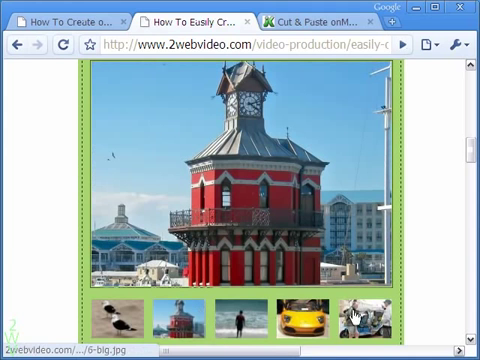
left_click(355, 316)
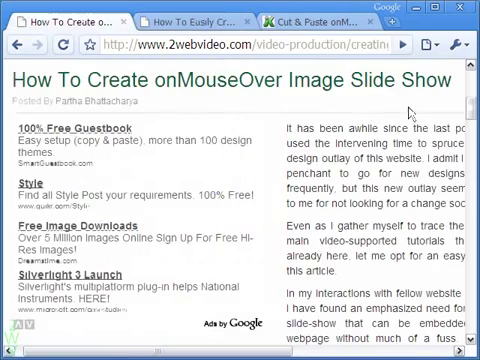
left_click_drag(468, 113, 471, 166)
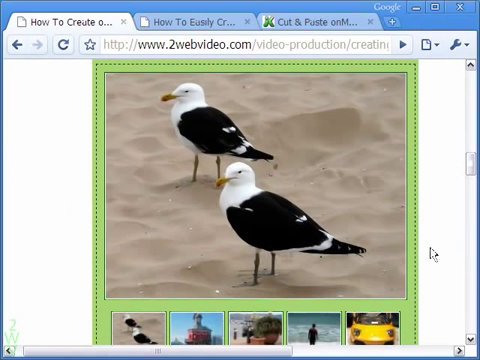
- Swap the large slideshow image to the yellow car, then another photo
left_click(375, 328)
mouse_move(372, 327)
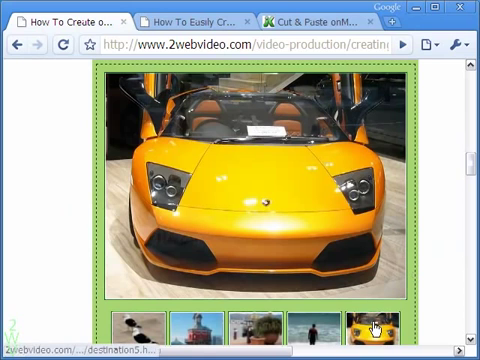
left_click(195, 330)
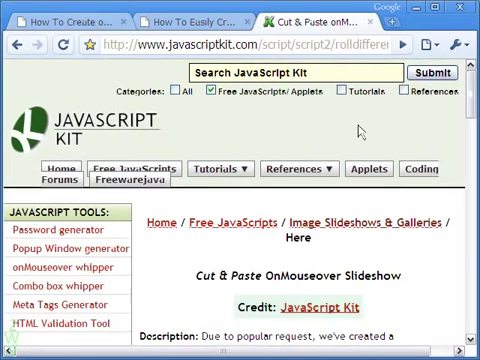
left_click_drag(470, 80, 470, 150)
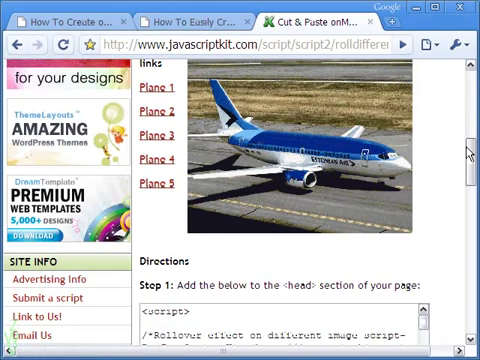
left_click_drag(468, 153, 468, 186)
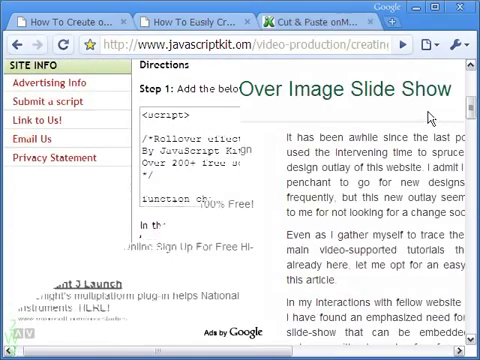
left_click_drag(470, 105, 470, 233)
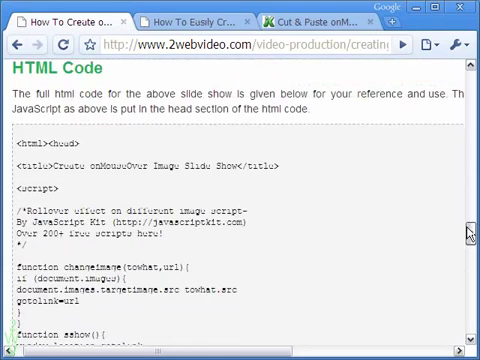